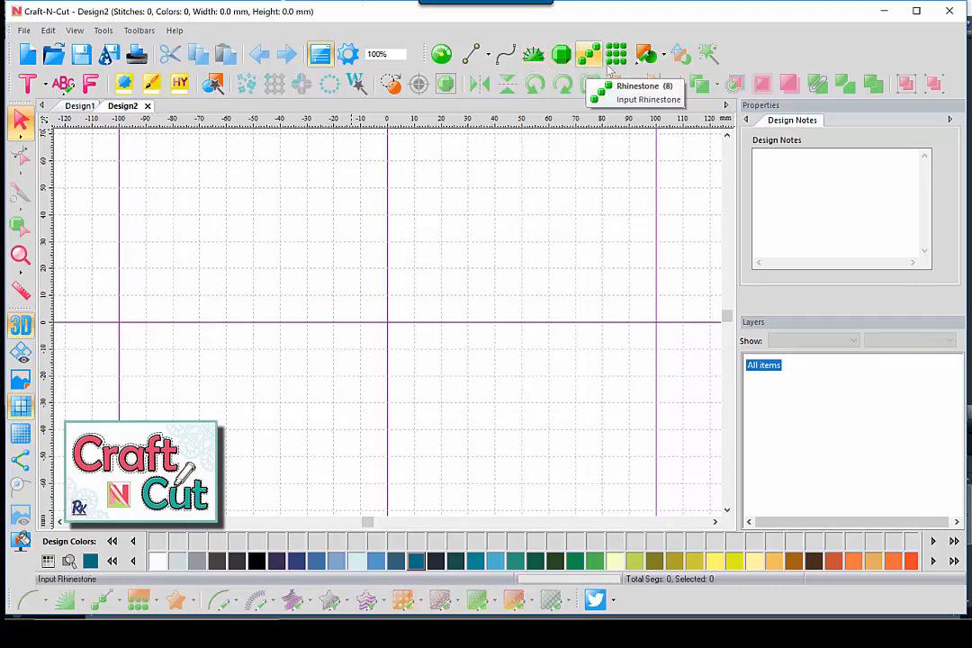
Step: Draw four separate rectangles around the origin, the first about 80 x 39 mm and the second, up and to its right, about 48 x 29 mm
left_click(647, 57)
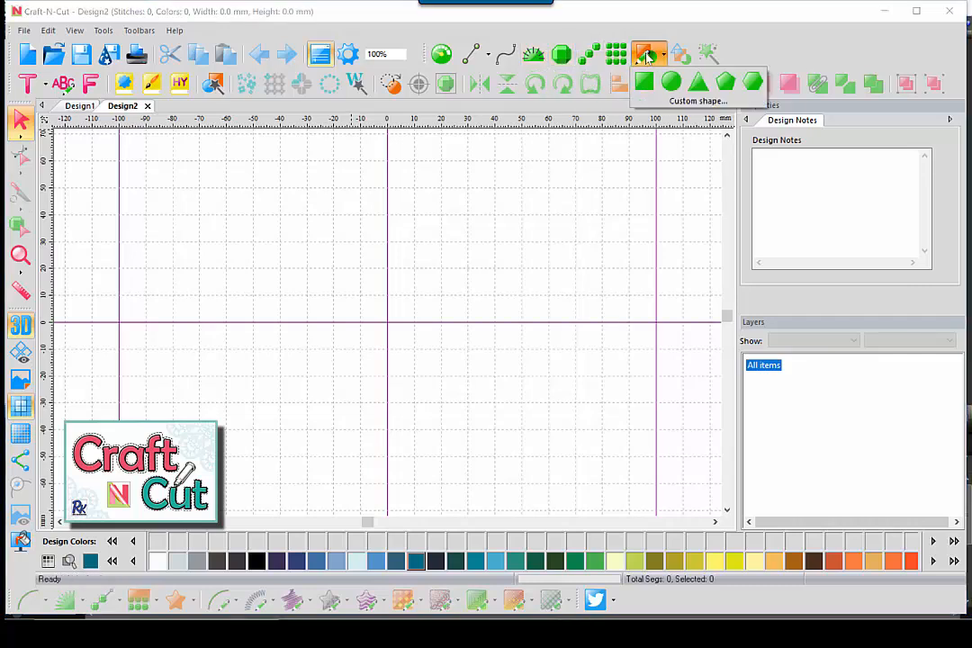
left_click(643, 82)
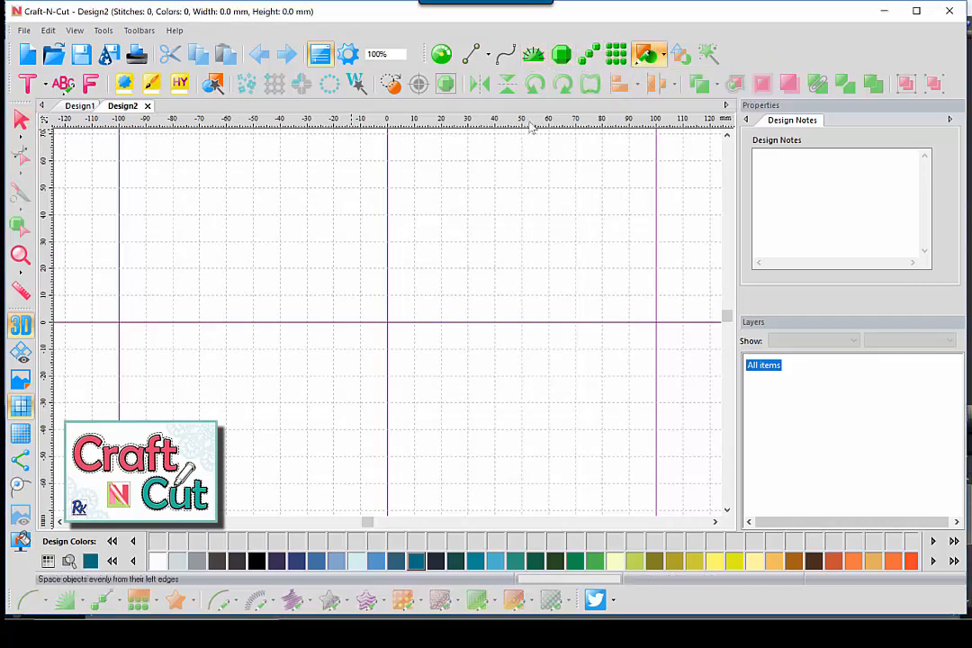
left_click_drag(252, 201, 466, 308)
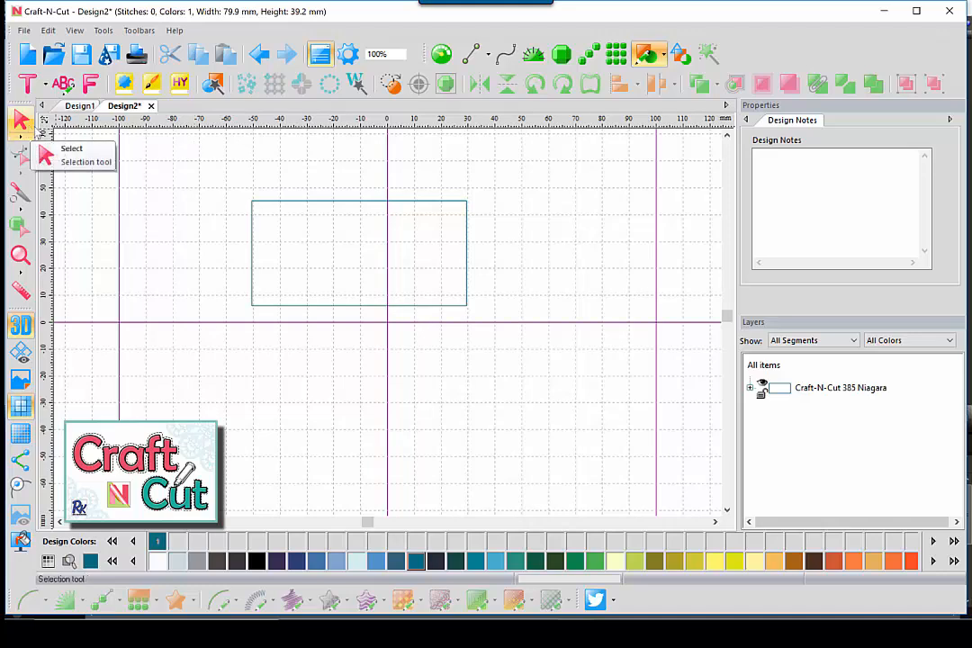
left_click_drag(504, 182, 633, 261)
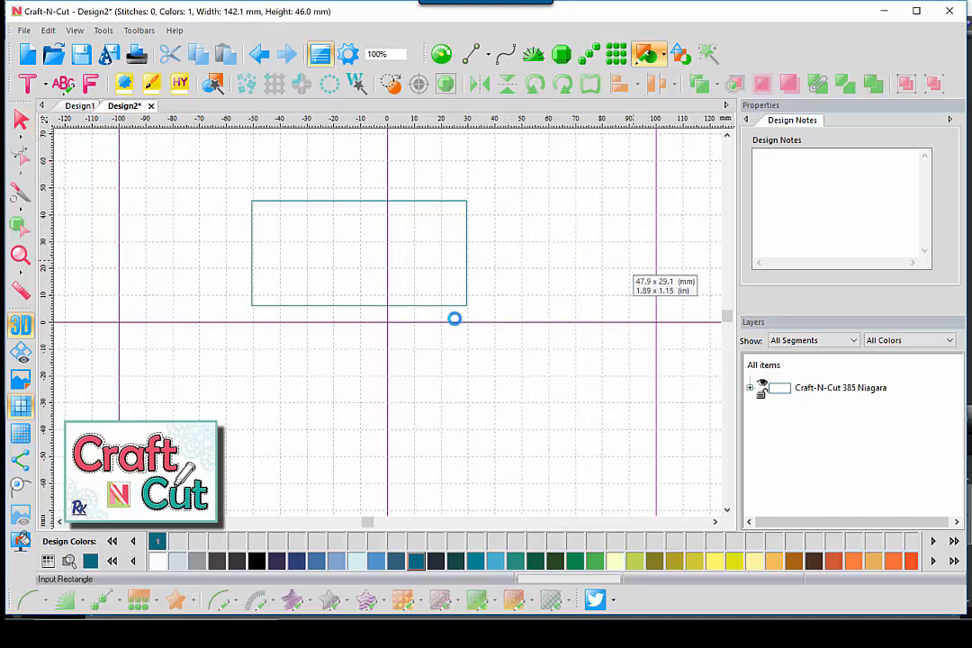
left_click_drag(455, 319, 563, 388)
left_click_drag(243, 346, 370, 434)
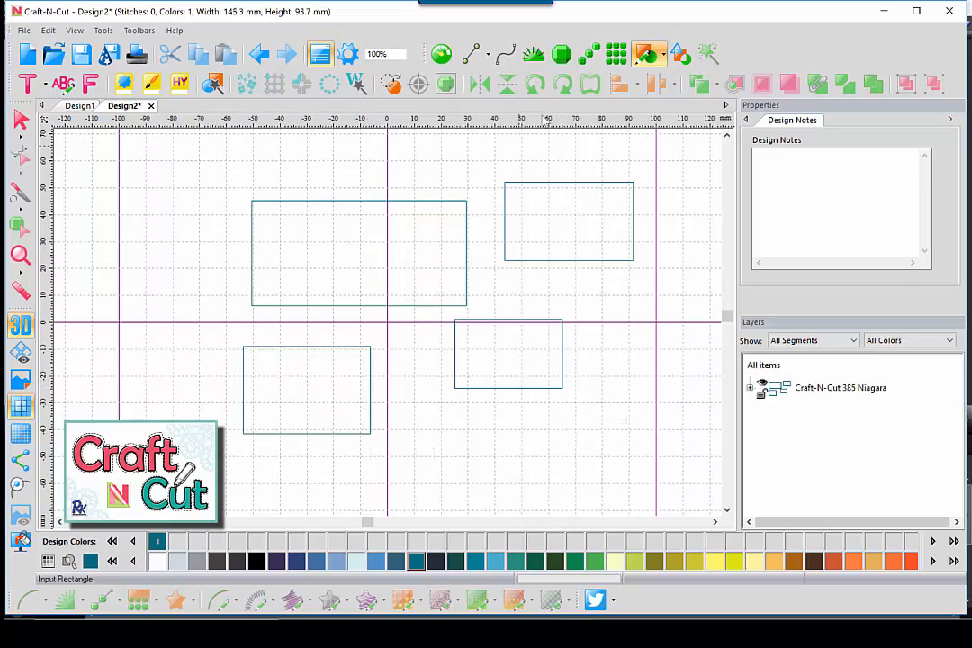
Step: Draw an open five-point line path arching over the upper-left corner of the largest rectangle, and return to the selection tool
left_click(471, 54)
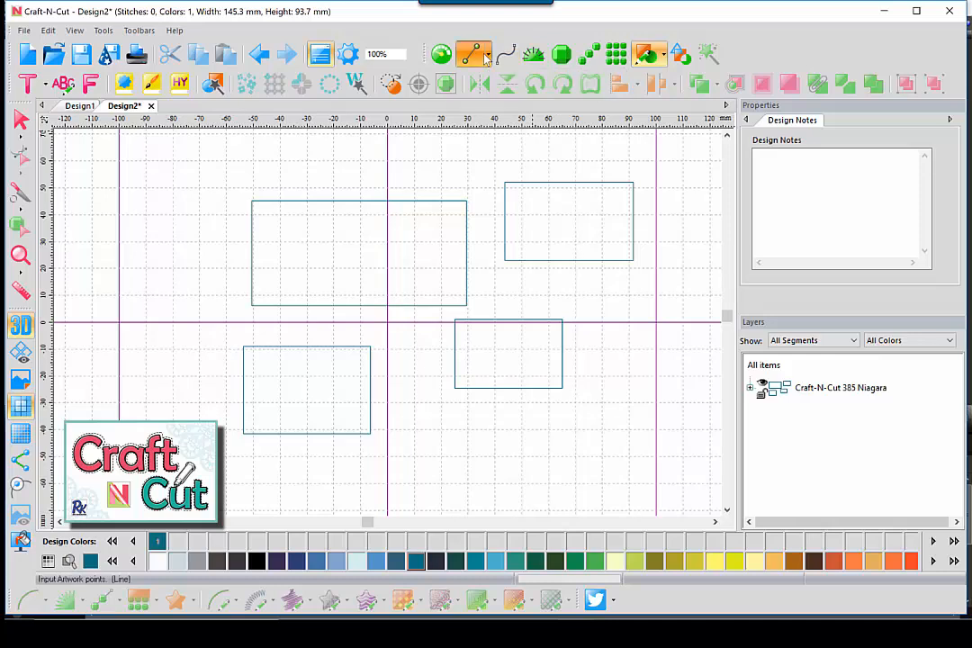
left_click(142, 245)
left_click(179, 212)
left_click(241, 182)
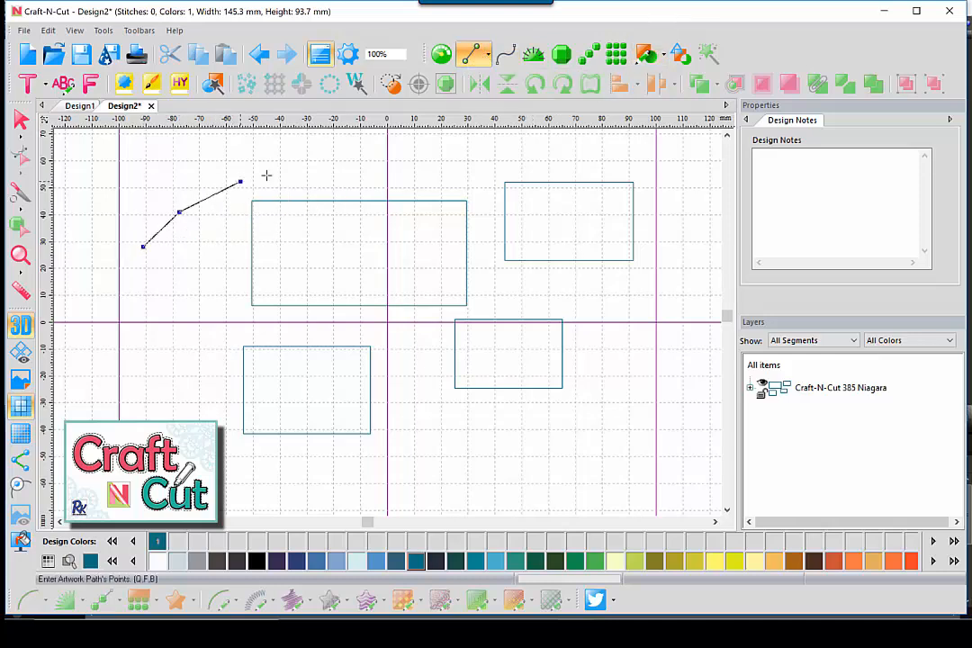
left_click(285, 174)
left_click(333, 176)
key("Return")
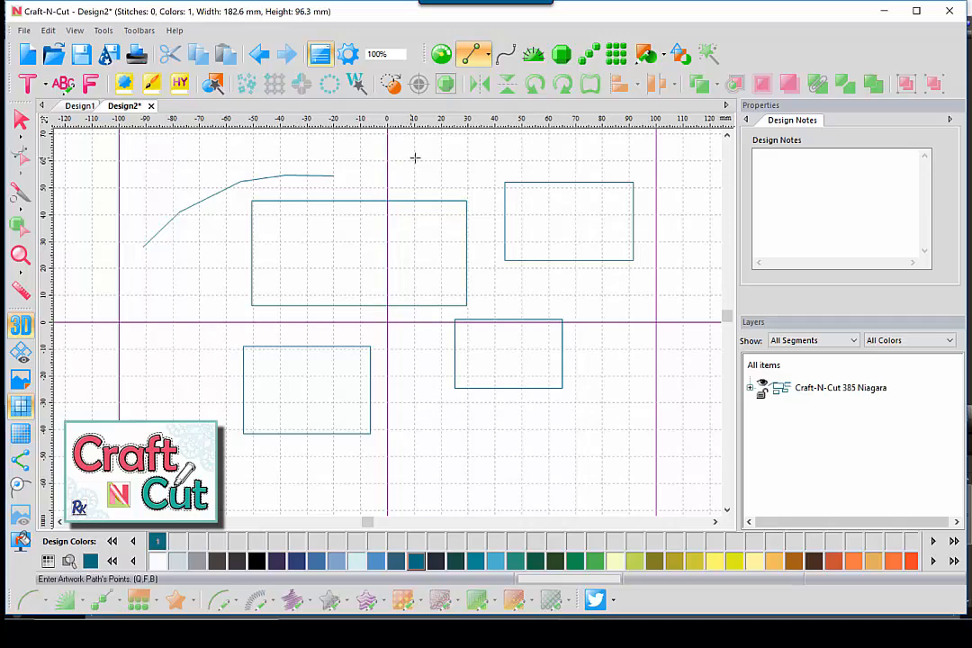
left_click(22, 120)
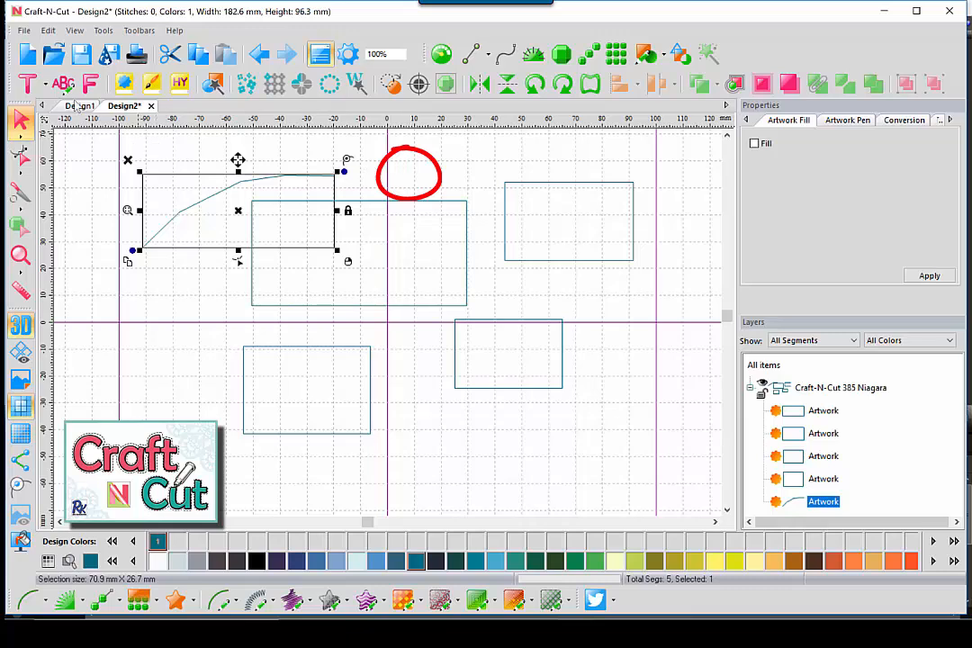
Step: Create a new design and enable Automatically select created paths in the environment preferences
key("ctrl+n")
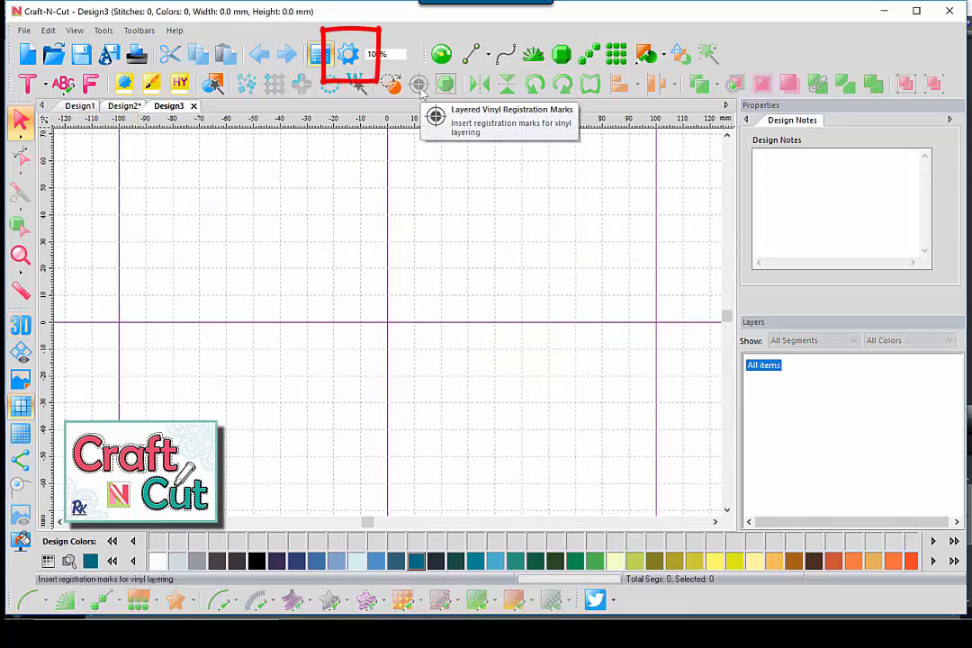
left_click(351, 58)
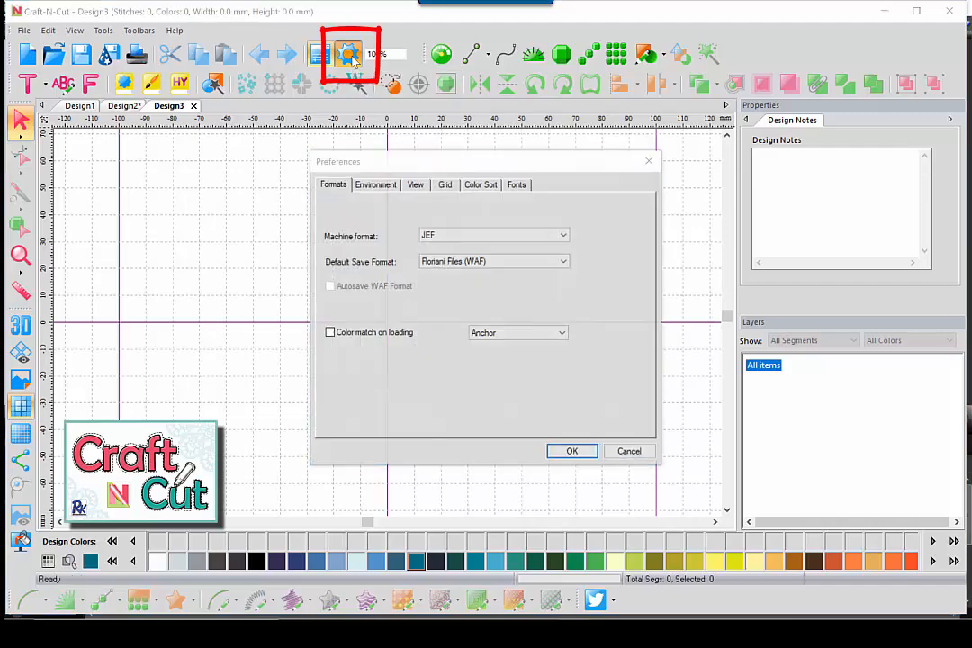
left_click(376, 186)
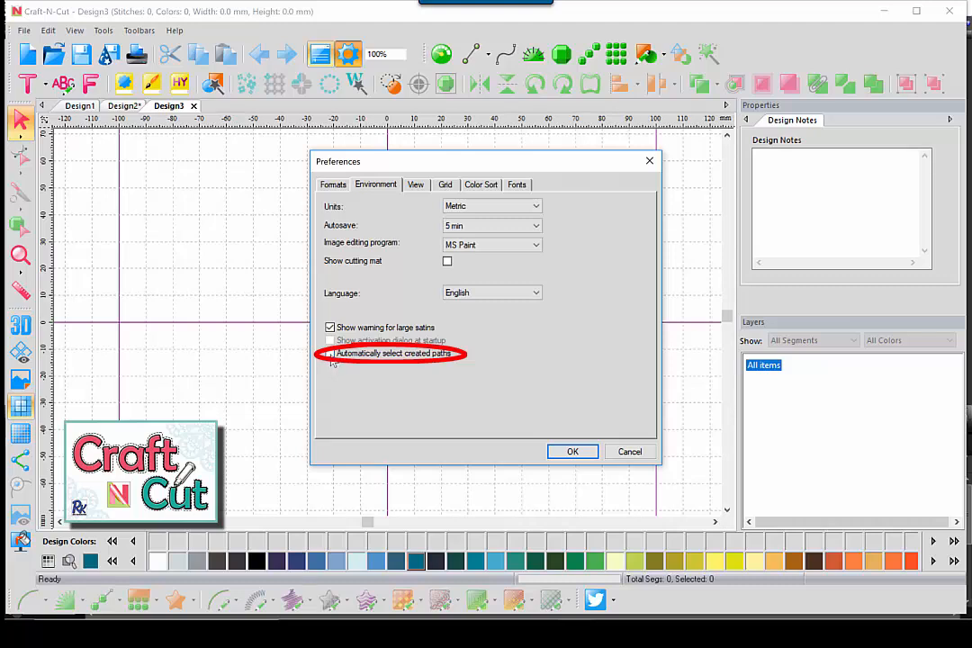
left_click(331, 359)
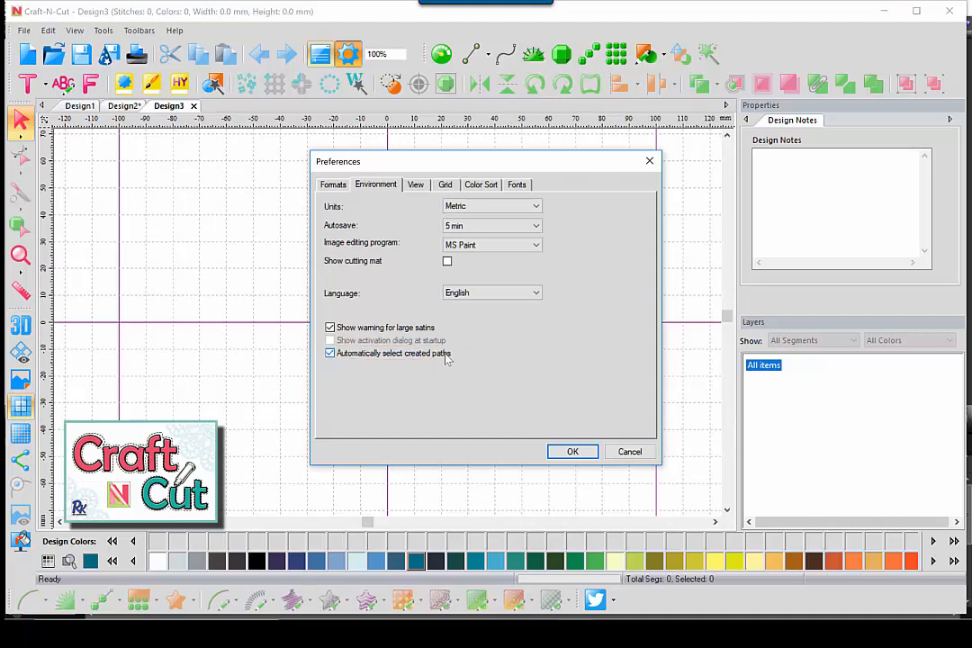
left_click(572, 453)
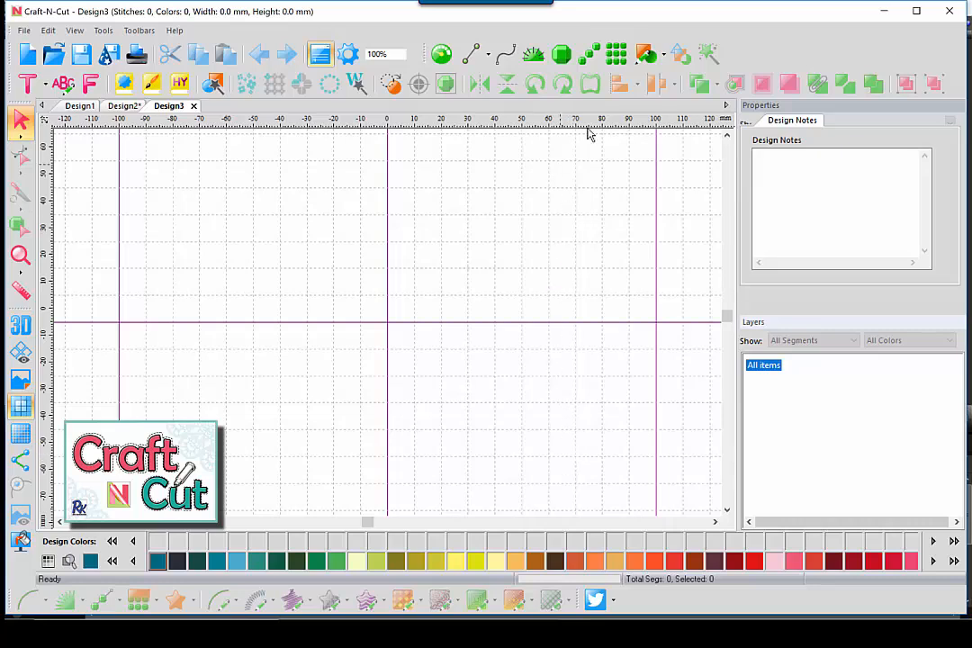
Step: Draw a rectangle about 36 x 27 mm in the upper-left part of the new design and deselect it
left_click(646, 58)
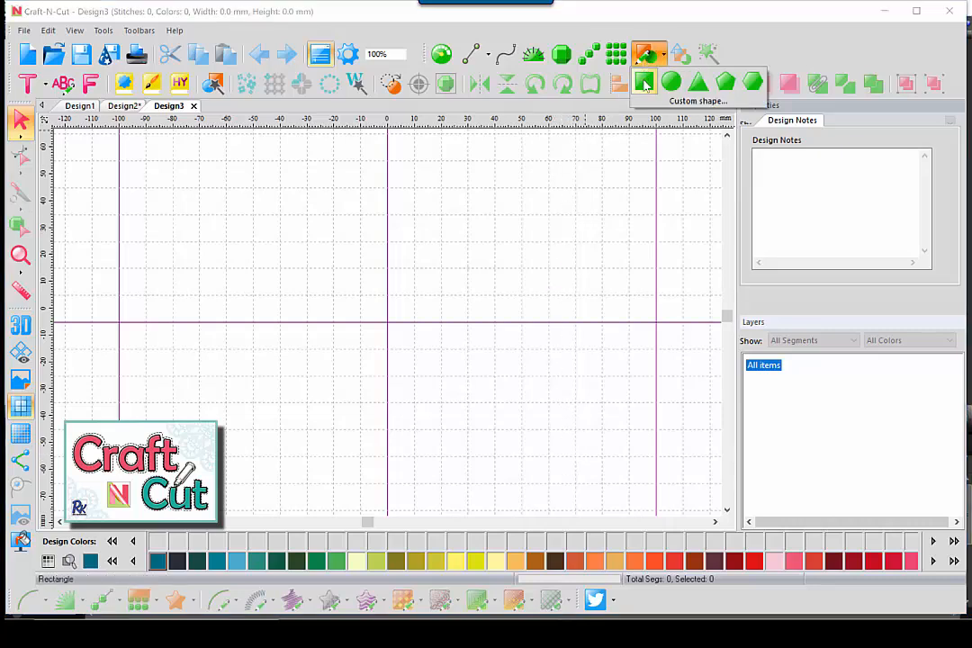
left_click(646, 83)
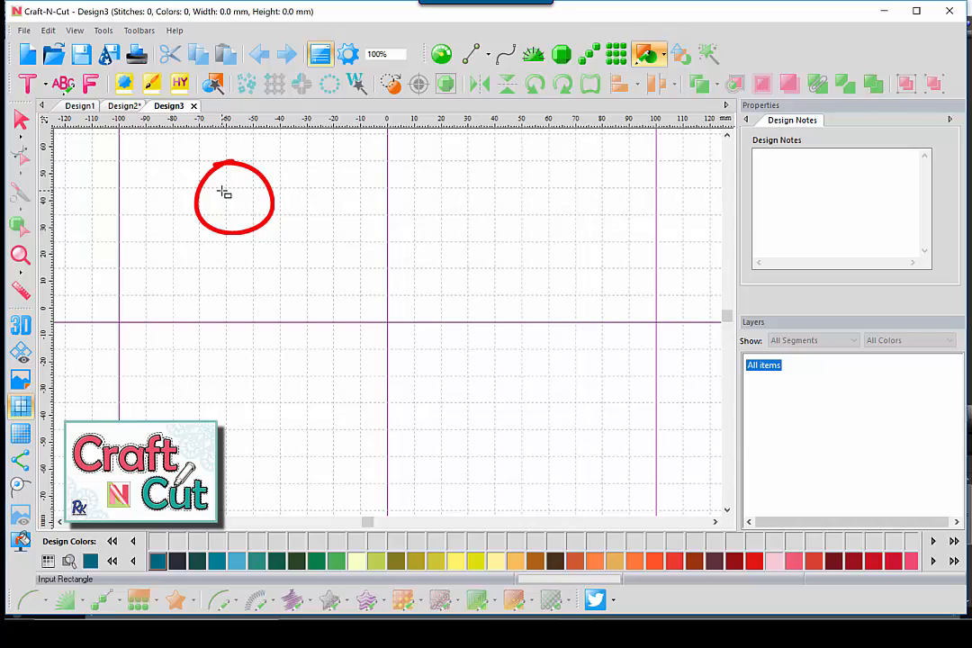
left_click_drag(224, 193, 322, 263)
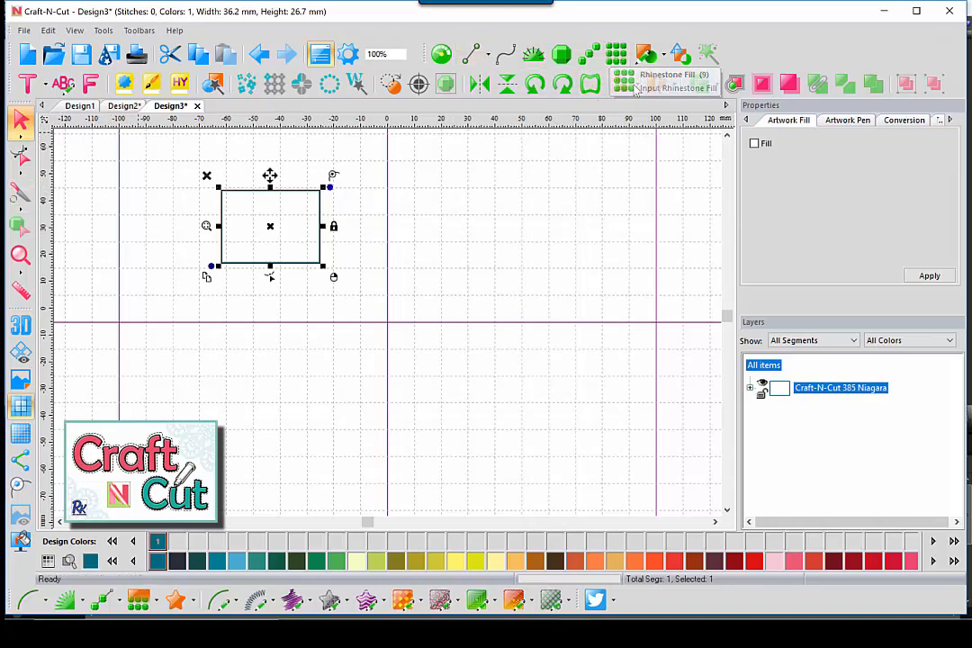
left_click(386, 195)
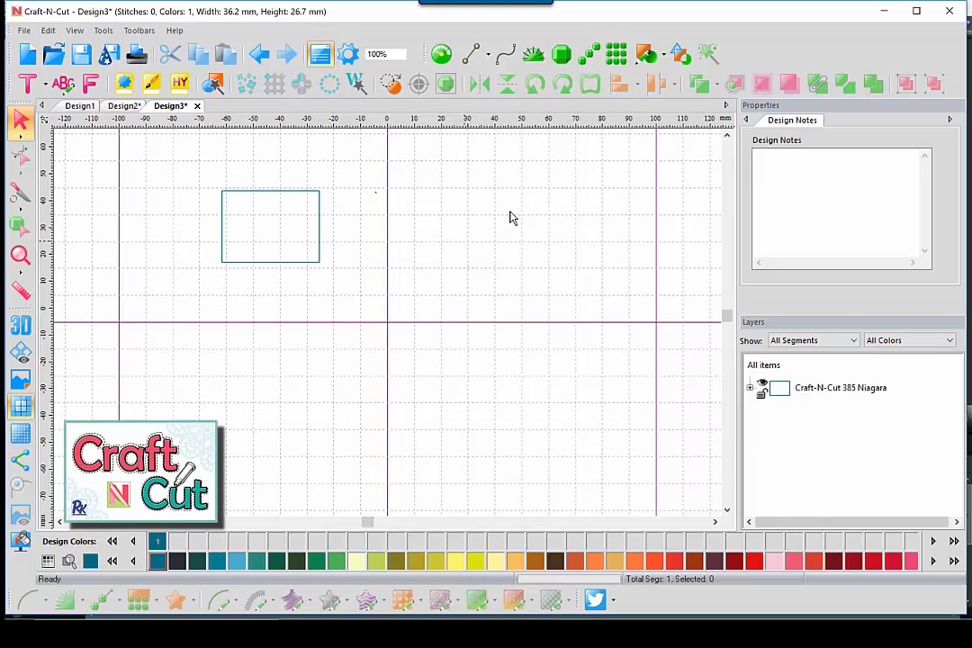
Step: Draw two more rectangles, about 59 x 35 mm to the right of the first and about 60 x 34 mm below it
left_click(645, 57)
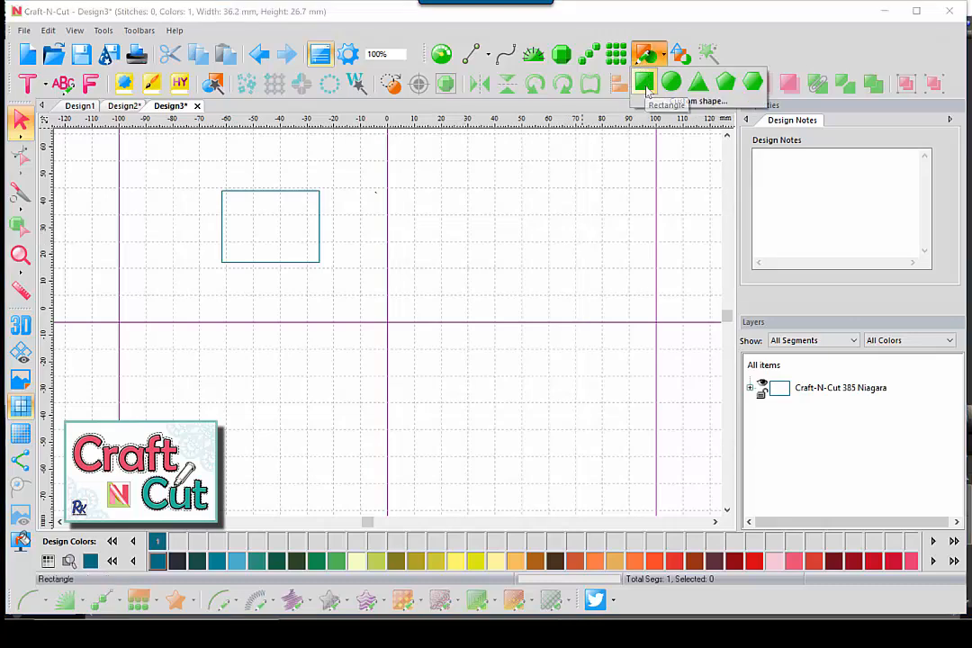
left_click(645, 83)
left_click_drag(384, 192, 545, 289)
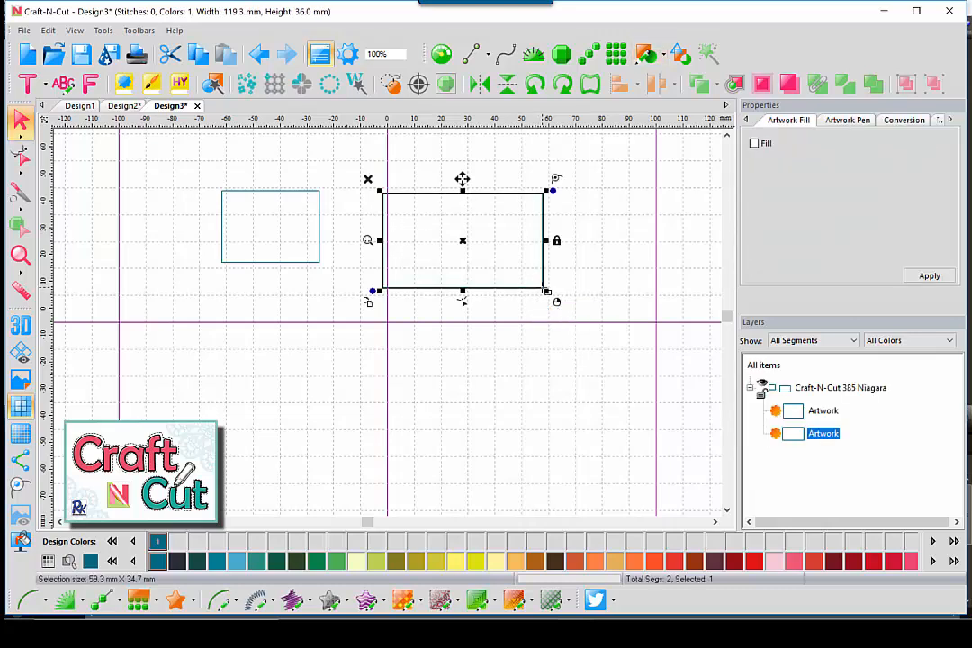
left_click(665, 57)
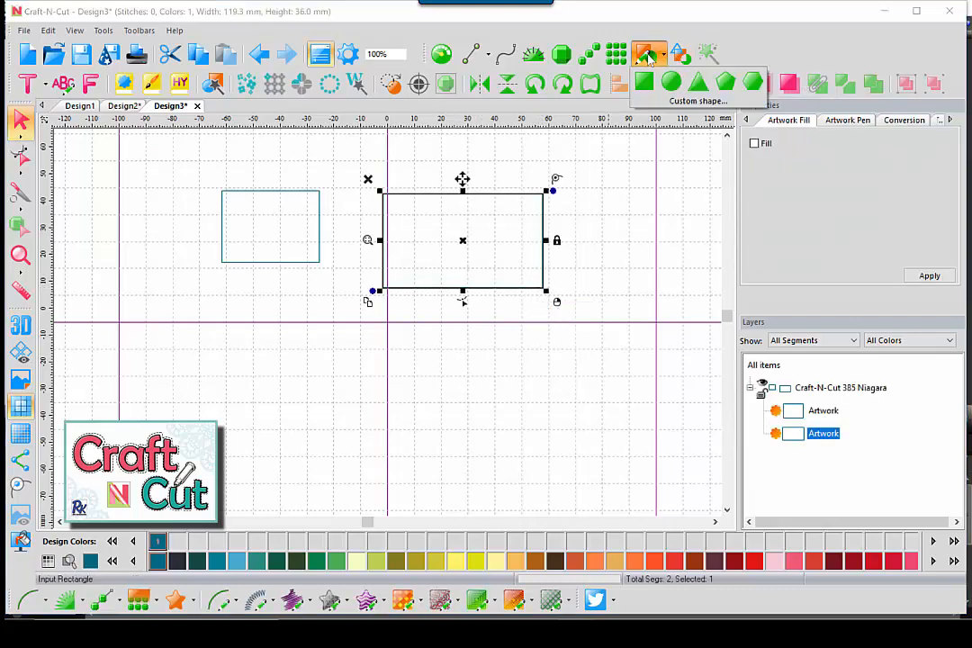
left_click(644, 81)
left_click_drag(192, 301, 359, 394)
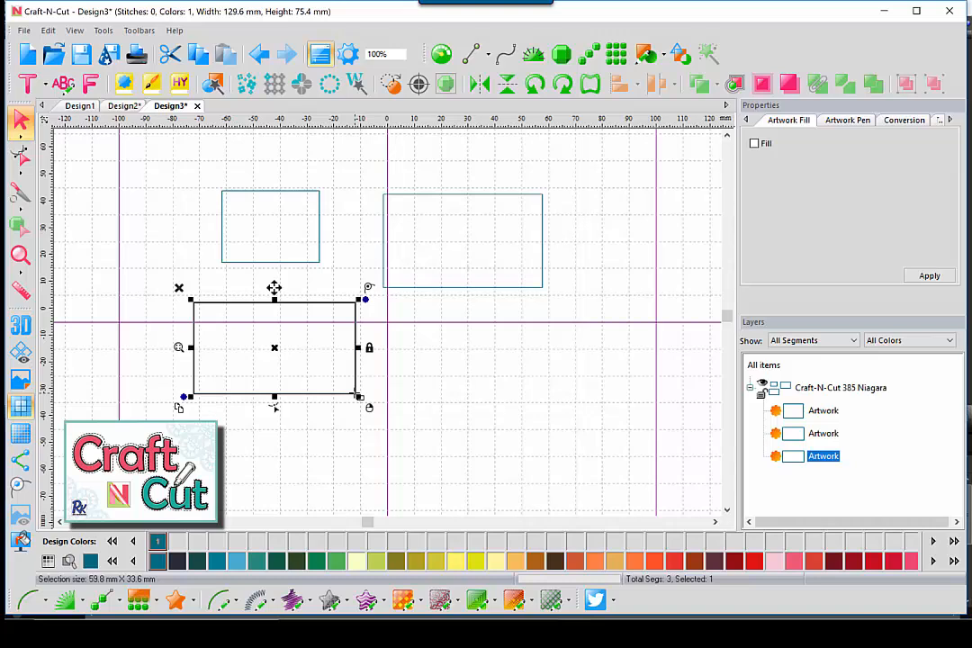
Step: Disable Automatically select created paths in the environment preferences
left_click(347, 57)
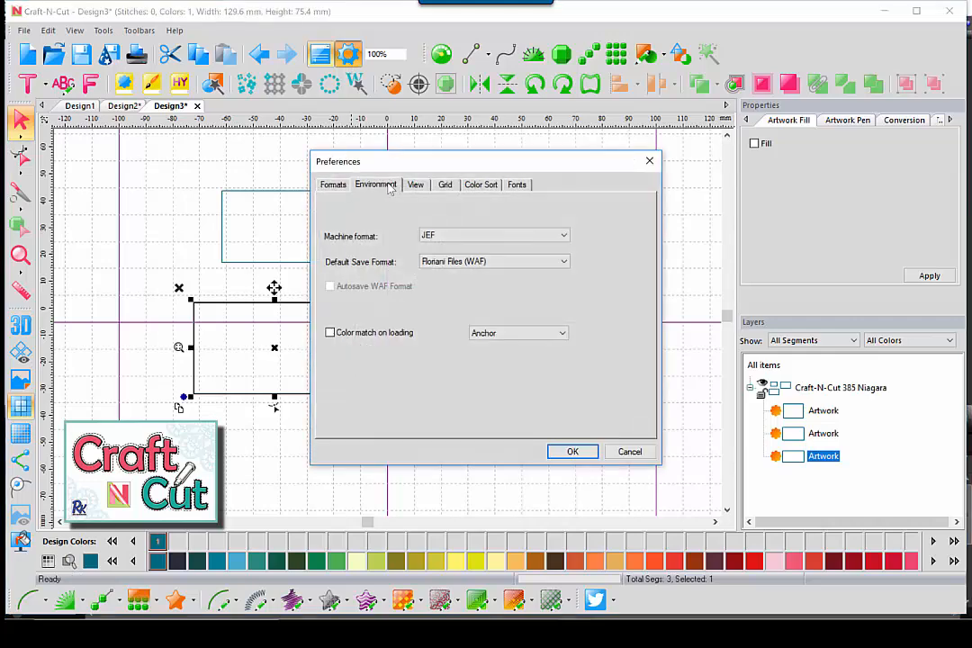
left_click(389, 185)
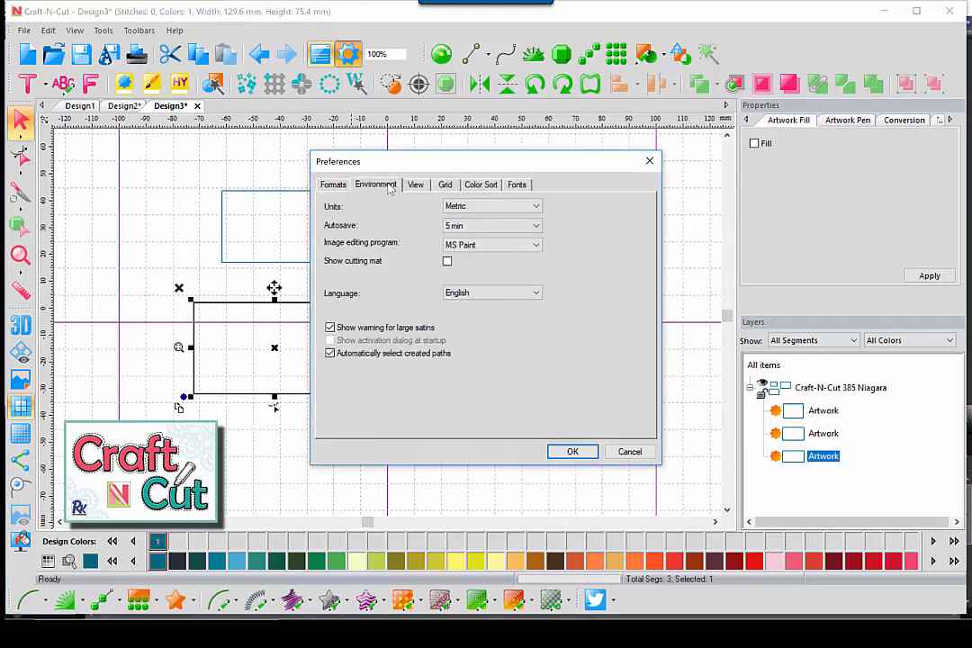
left_click(331, 353)
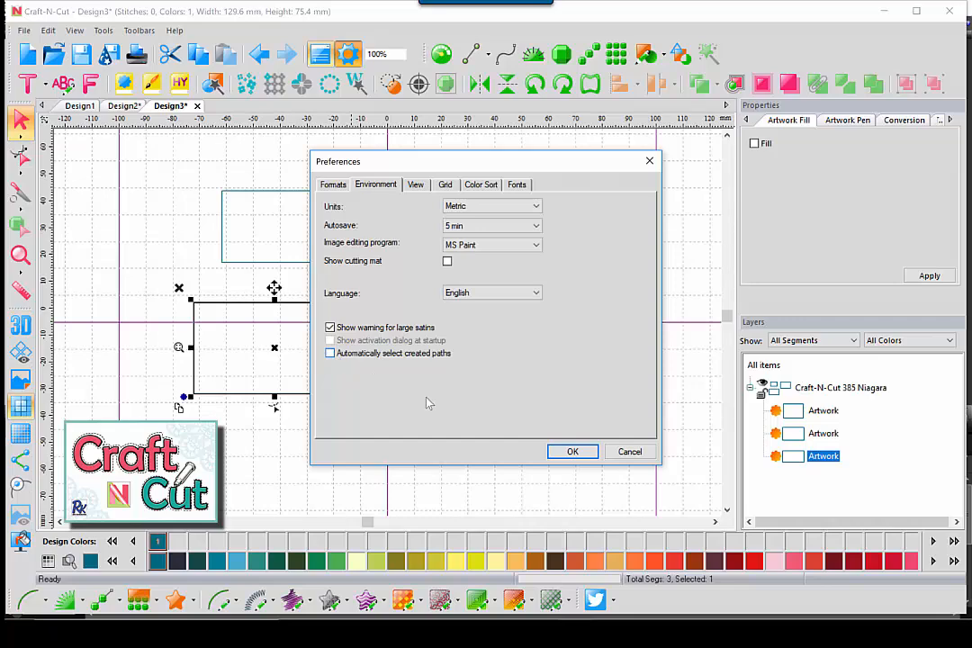
left_click(576, 453)
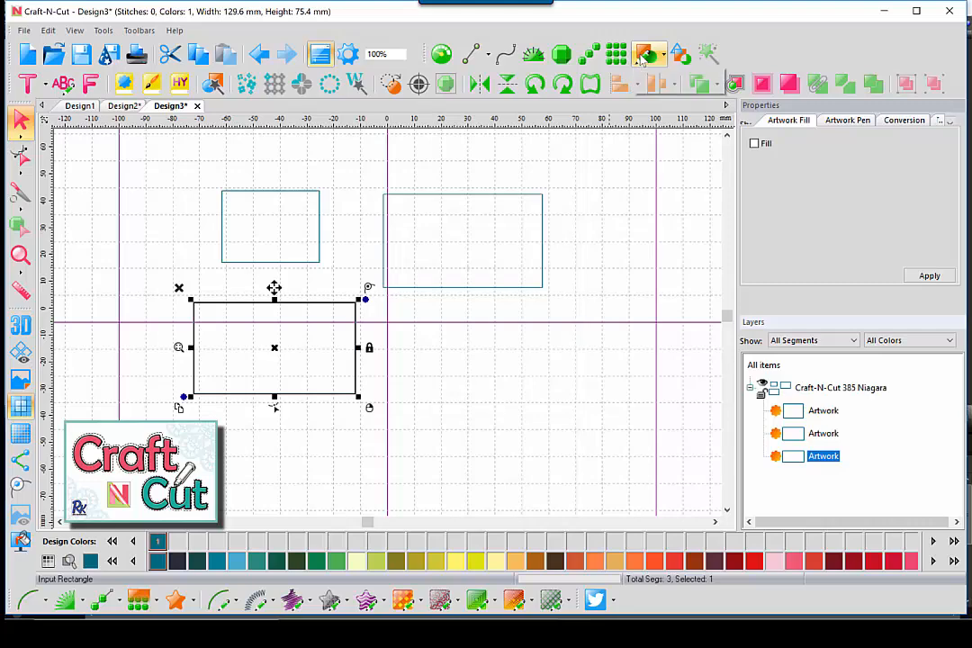
Step: Draw two narrow triangles one above the other, to the right of the rectangles, and return to the selection tool
left_click(641, 58)
left_click(699, 81)
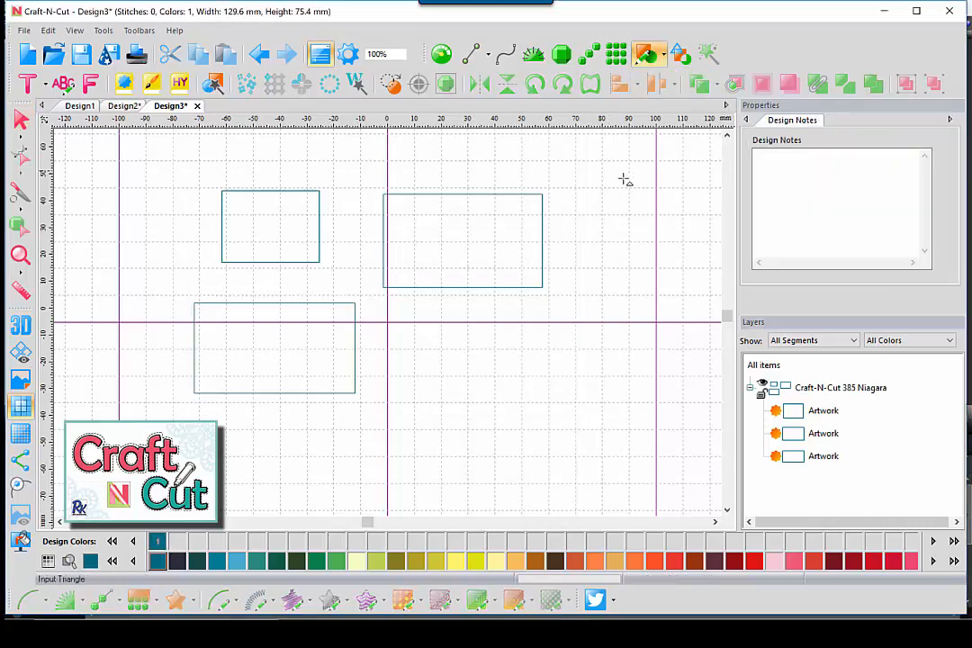
left_click_drag(591, 180, 643, 256)
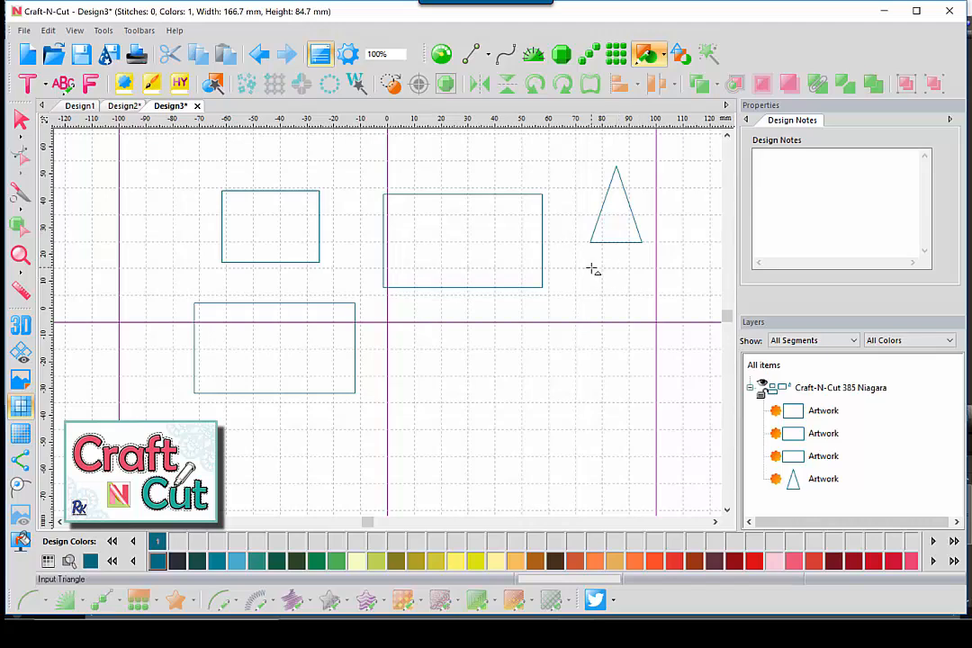
left_click_drag(592, 268, 653, 376)
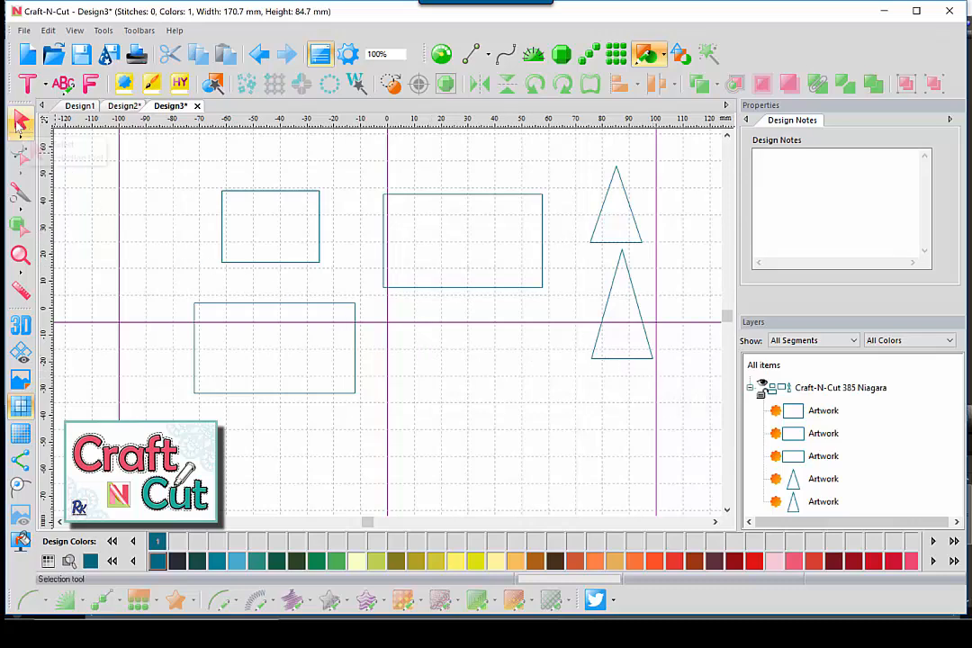
left_click(20, 124)
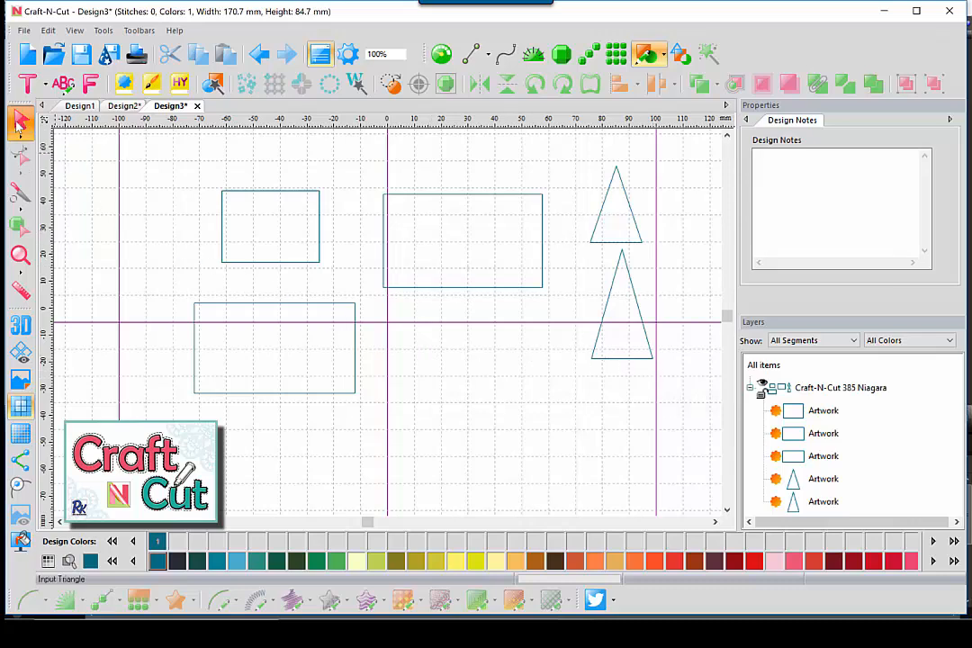